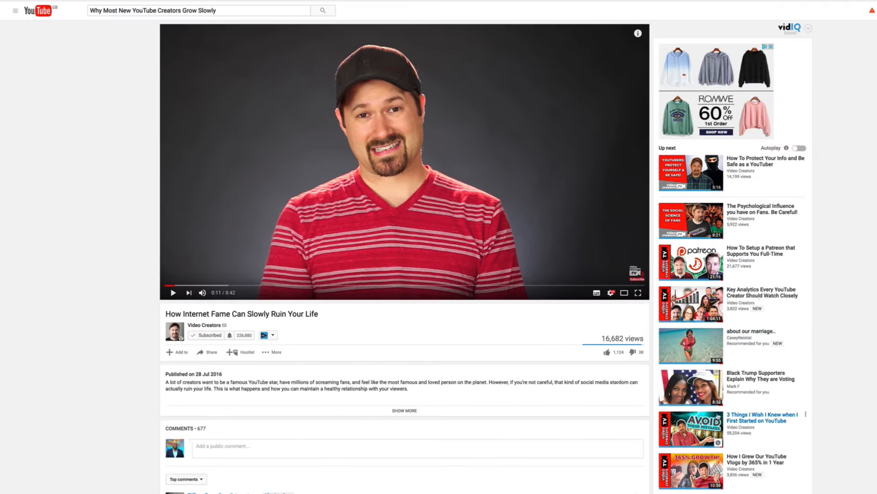
- Look through the suggested videos beside the open YouTube video to examine their thumbnail designs
{"action": "scroll", "coordinate": [763, 418], "scroll_direction": "down", "scroll_amount": 1}
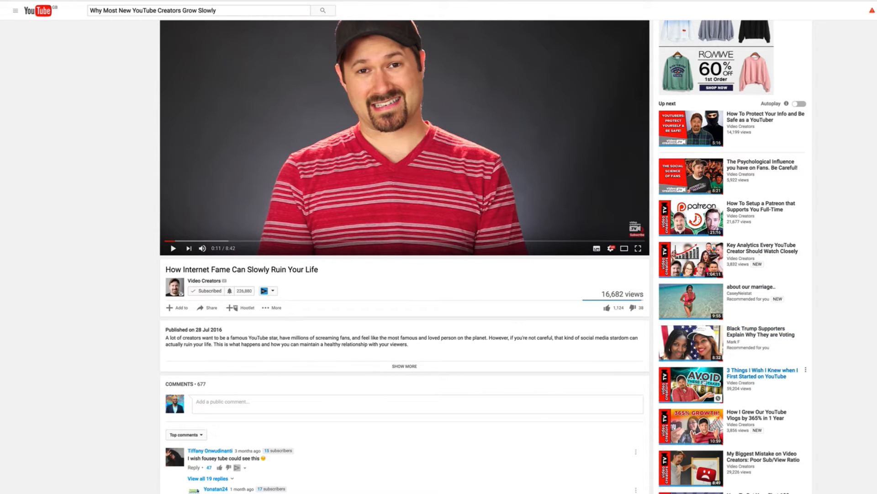
{"action": "scroll", "coordinate": [689, 442], "scroll_direction": "down", "scroll_amount": 3}
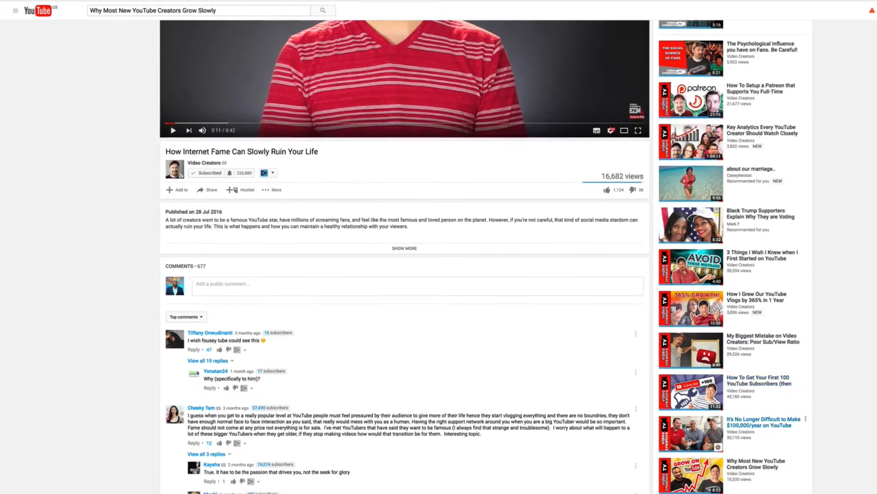
{"action": "scroll", "coordinate": [688, 442], "scroll_direction": "up", "scroll_amount": 3}
{"action": "scroll", "coordinate": [689, 441], "scroll_direction": "up", "scroll_amount": 1}
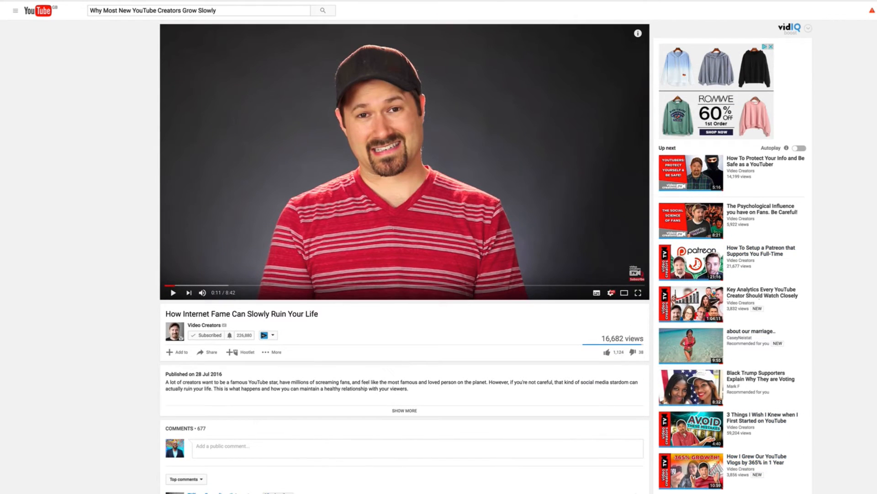
{"action": "left_click", "coordinate": [691, 490]}
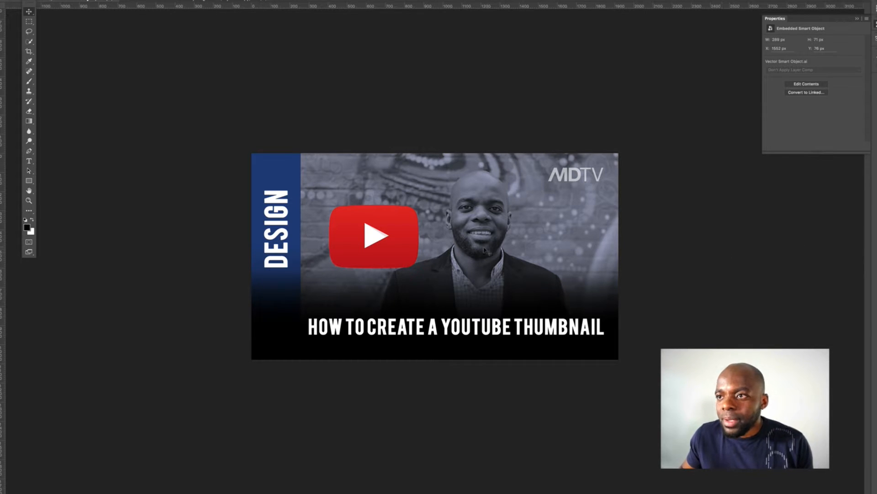
- Switch to Photoshop and leave only the white Background and the black-and-white portrait layer visible
{"action": "left_click", "coordinate": [870, 258]}
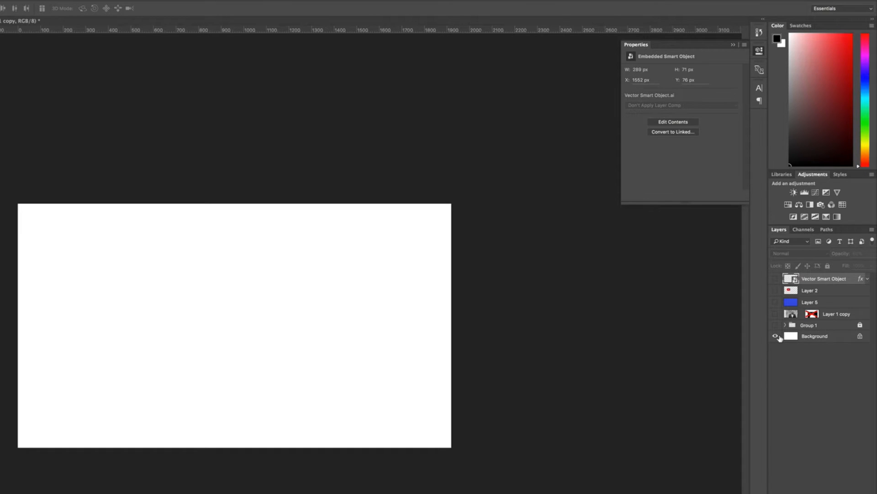
{"action": "left_click", "coordinate": [775, 314]}
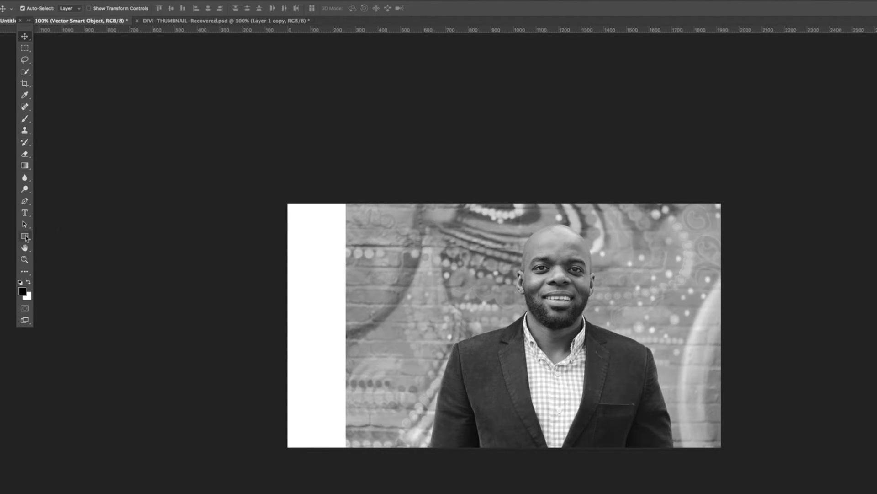
- Draw a vertical rectangle shape about 281 × 1271 px covering the blank white strip beside the portrait
{"action": "left_click", "coordinate": [25, 236]}
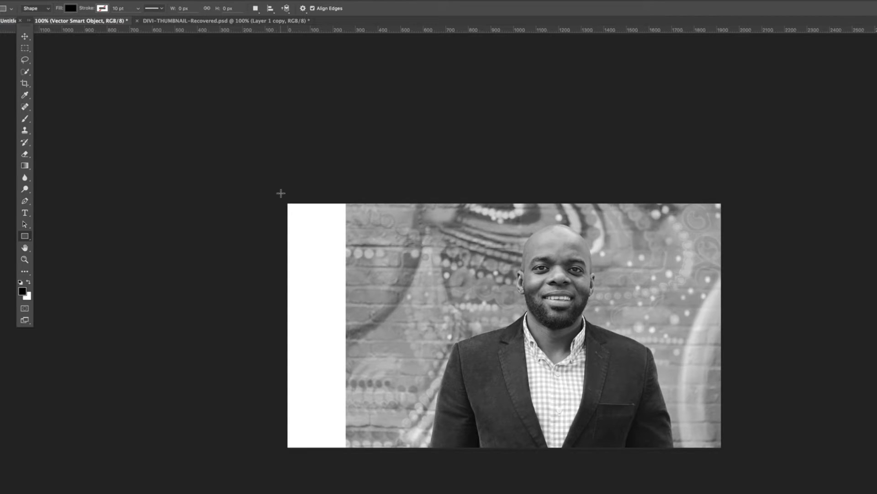
{"action": "left_click_drag", "start_coordinate": [282, 188], "coordinate": [345, 474]}
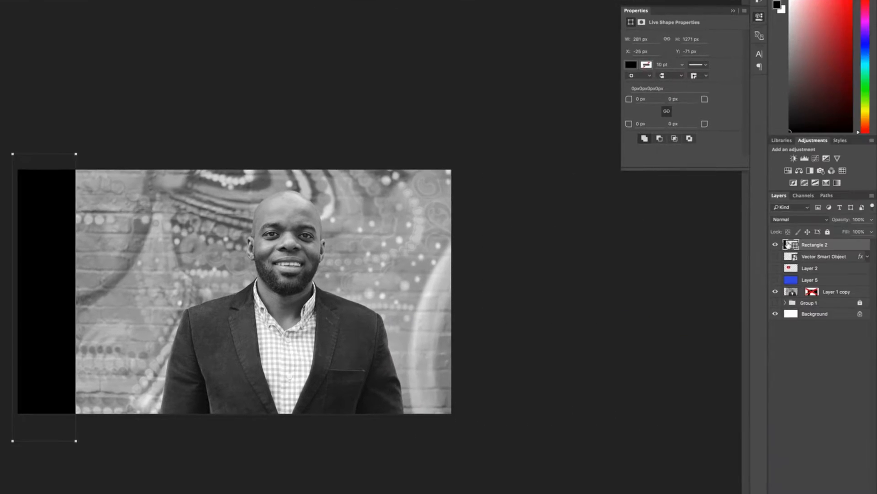
- Recolour the rectangle beside the portrait to a dark navy blue with hue 233
{"action": "double_click", "coordinate": [789, 245]}
{"action": "left_click", "coordinate": [326, 376]}
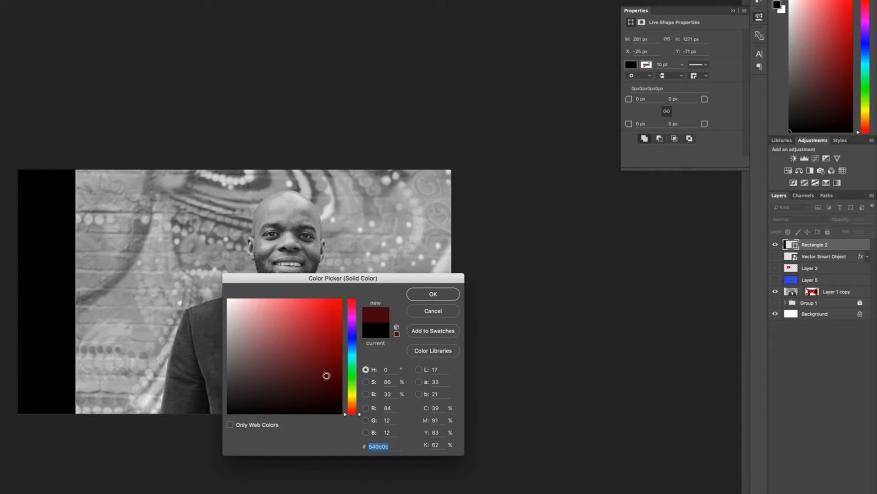
{"action": "left_click", "coordinate": [354, 340]}
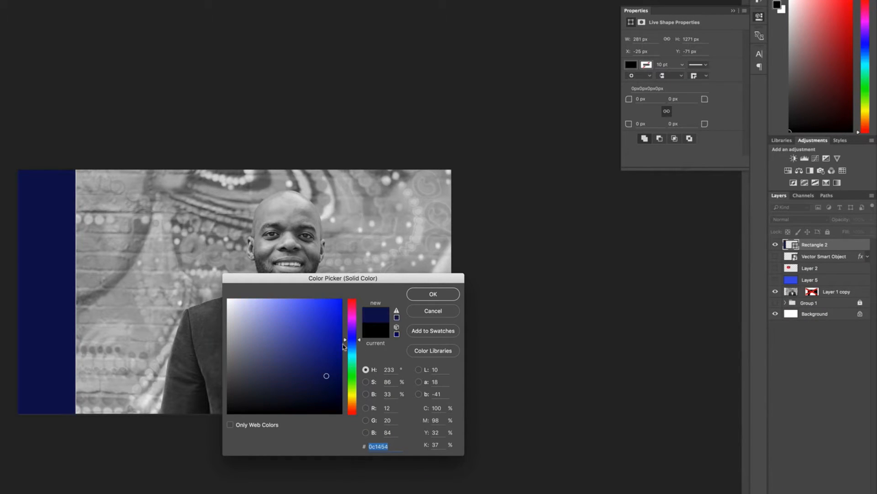
{"action": "left_click", "coordinate": [333, 372]}
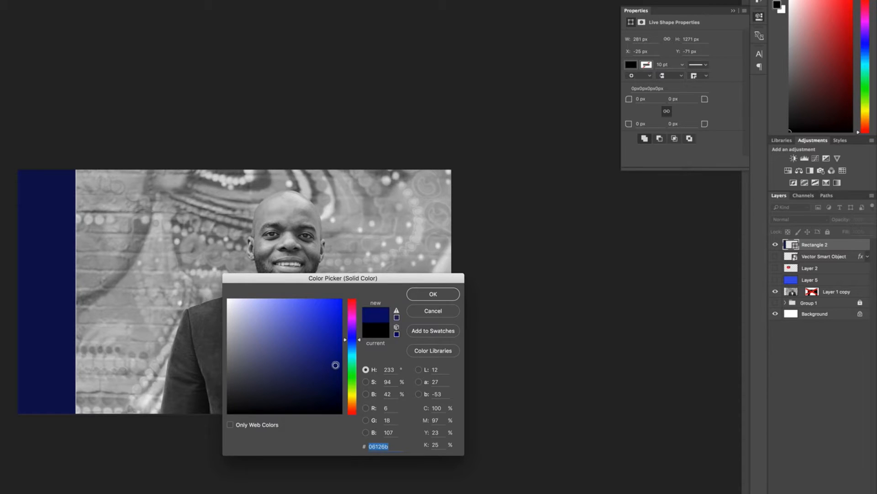
{"action": "left_click", "coordinate": [428, 297]}
{"action": "key", "text": "Escape"}
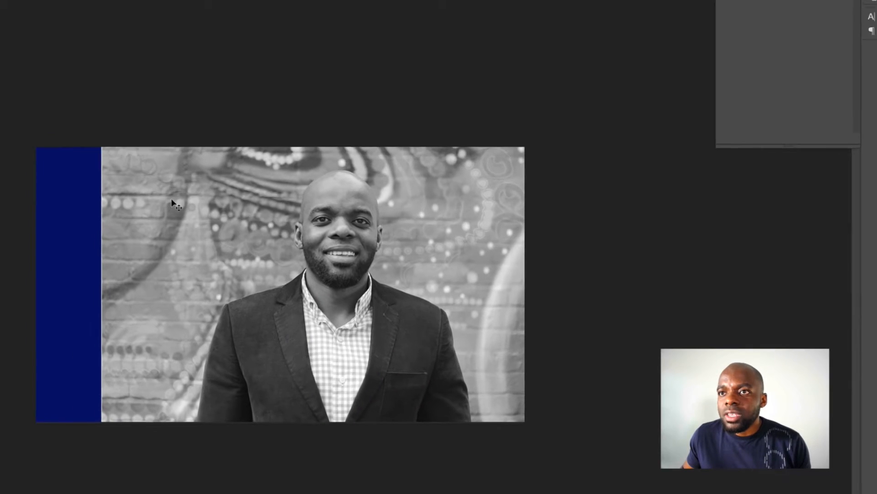
- Show the red YouTube play-button layer and move it directly below Layer 5 in the layer order
{"action": "left_click_drag", "start_coordinate": [138, 217], "coordinate": [135, 217]}
{"action": "left_click_drag", "start_coordinate": [221, 177], "coordinate": [222, 179]}
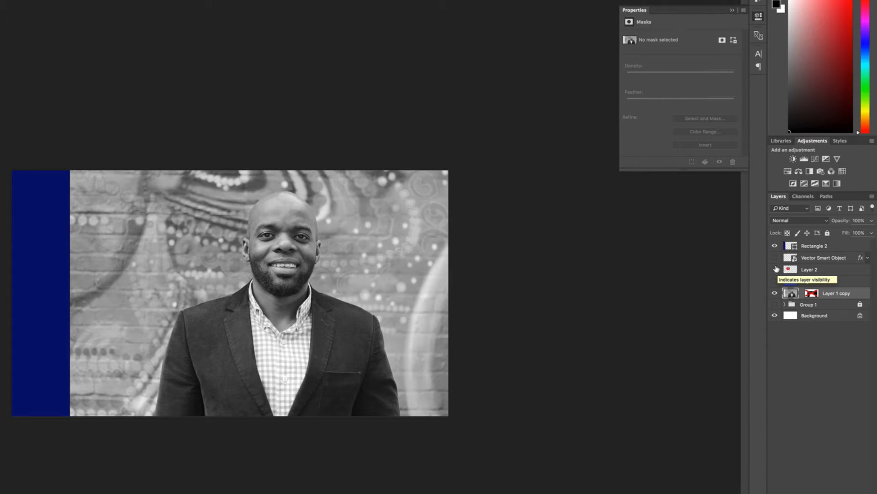
{"action": "left_click", "coordinate": [775, 271]}
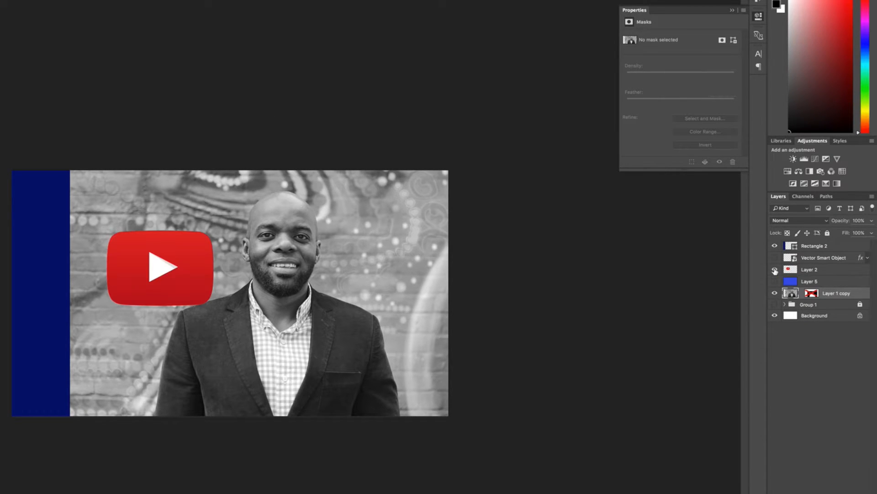
{"action": "double_click", "coordinate": [824, 269]}
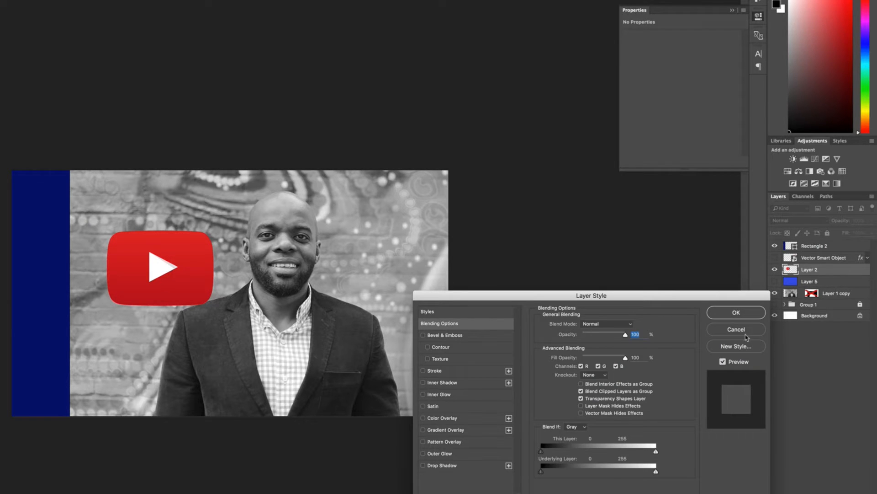
{"action": "left_click", "coordinate": [746, 334]}
{"action": "left_click_drag", "start_coordinate": [808, 279], "coordinate": [806, 289]}
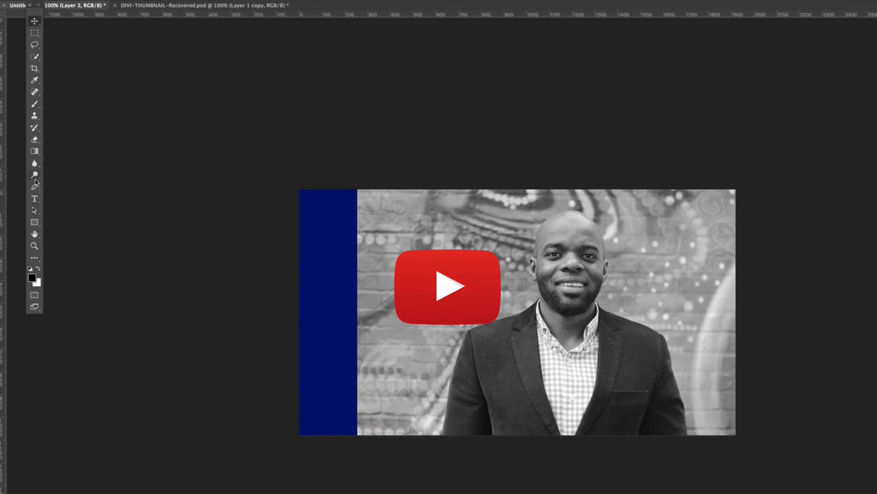
- Add the title text "HOW TO CREATE A YOUTUBE THUMBNAIL" across the lower part of the thumbnail
{"action": "left_click", "coordinate": [35, 199]}
{"action": "type", "text": "HOW TO CREATE A YOUTUB"}
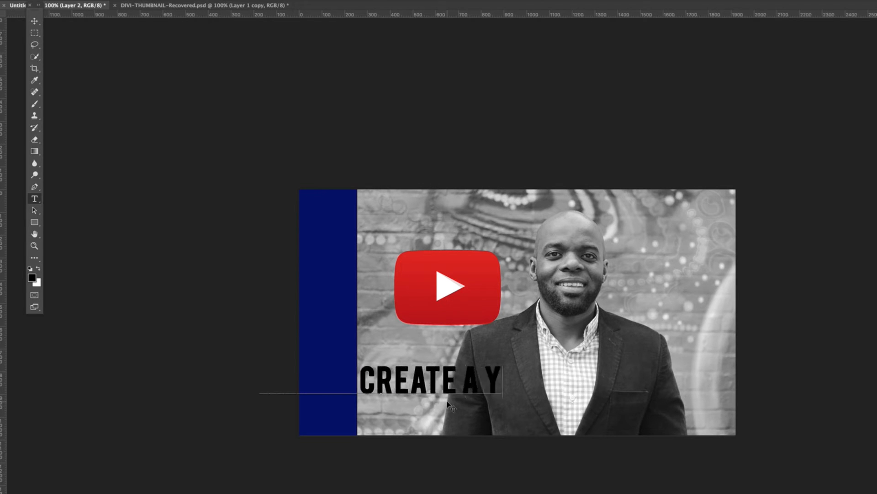
{"action": "type", "text": "E THUMB"}
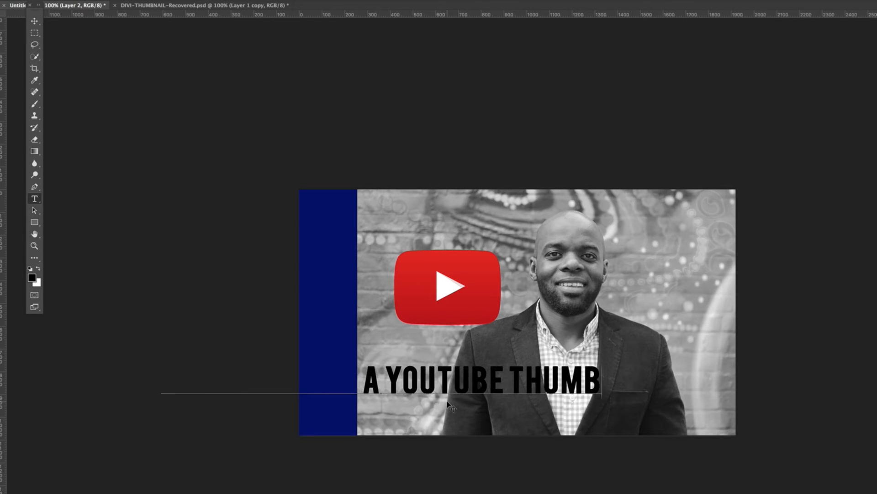
{"action": "type", "text": "NAIL"}
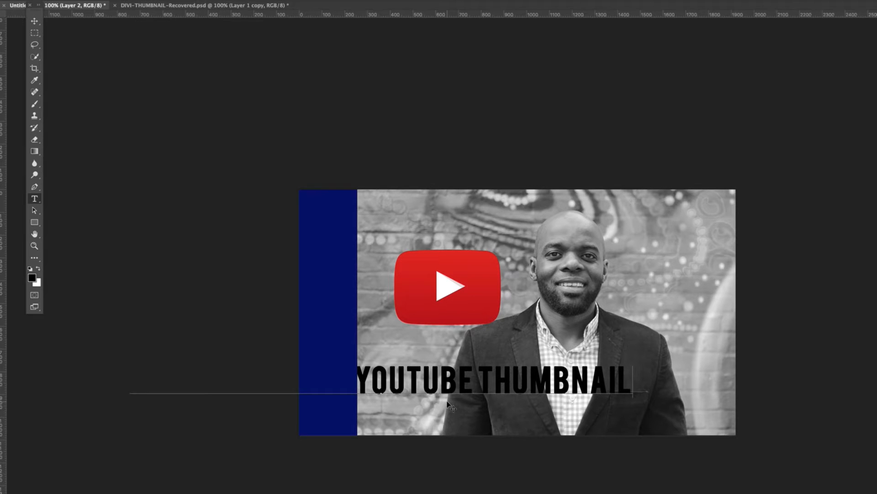
- Reduce the whole title's font size to 109 pt
{"action": "key", "text": "super+a"}
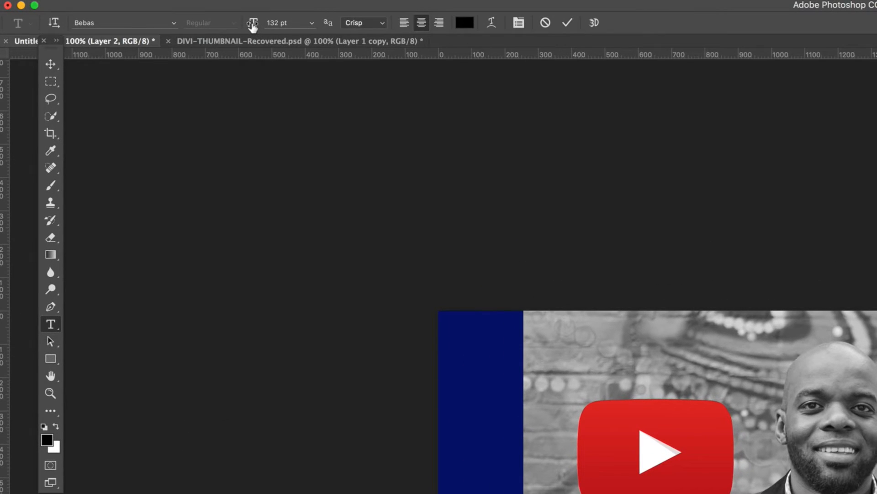
{"action": "left_click_drag", "start_coordinate": [253, 26], "coordinate": [237, 30]}
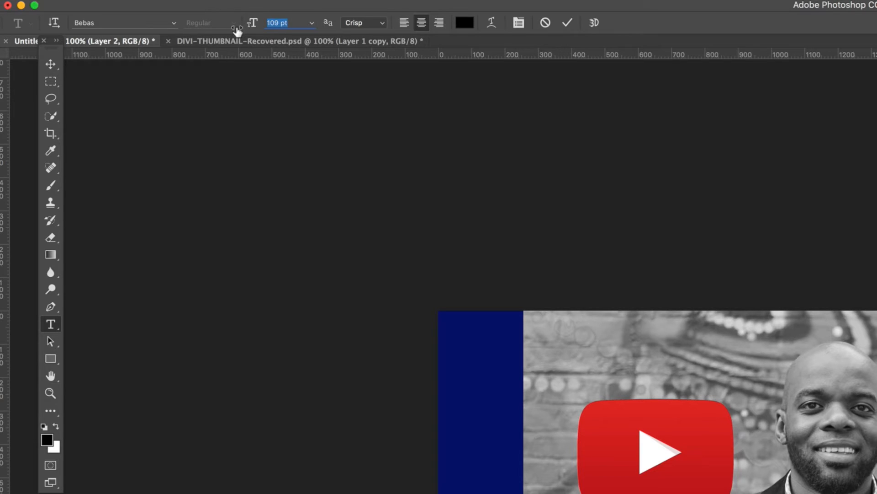
{"action": "left_click", "coordinate": [50, 64]}
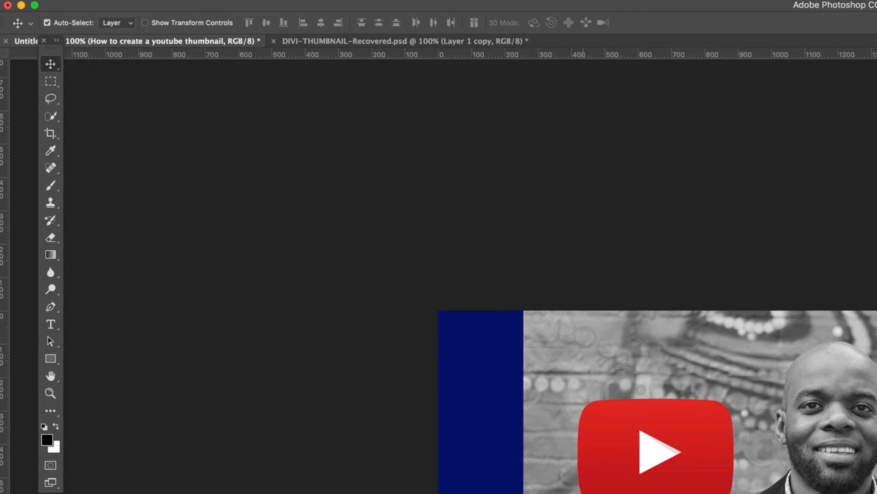
- Scale the title down to about 88 pt and position it entirely over the photo, clear of the blue strip
{"action": "mouse_move", "coordinate": [457, 407]}
{"action": "left_mouse_down"}
{"action": "mouse_move", "coordinate": [445, 407]}
{"action": "mouse_move", "coordinate": [490, 407]}
{"action": "mouse_move", "coordinate": [471, 407]}
{"action": "left_mouse_up"}
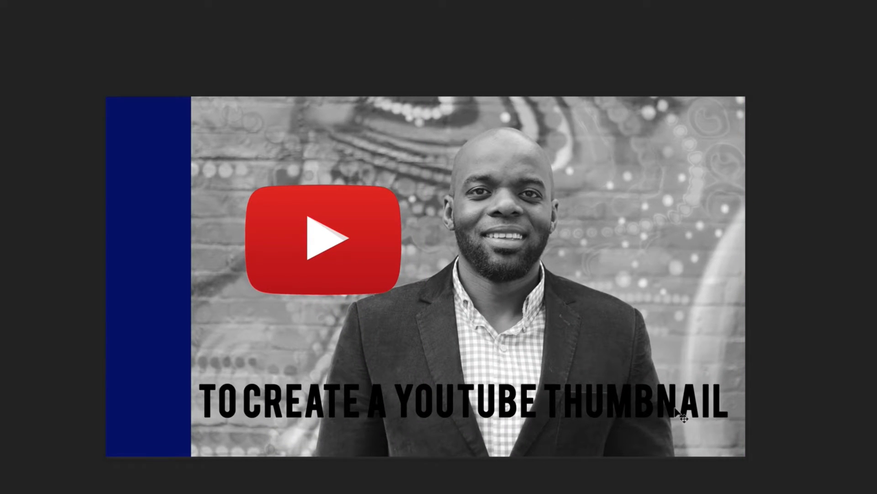
{"action": "left_click", "coordinate": [399, 396]}
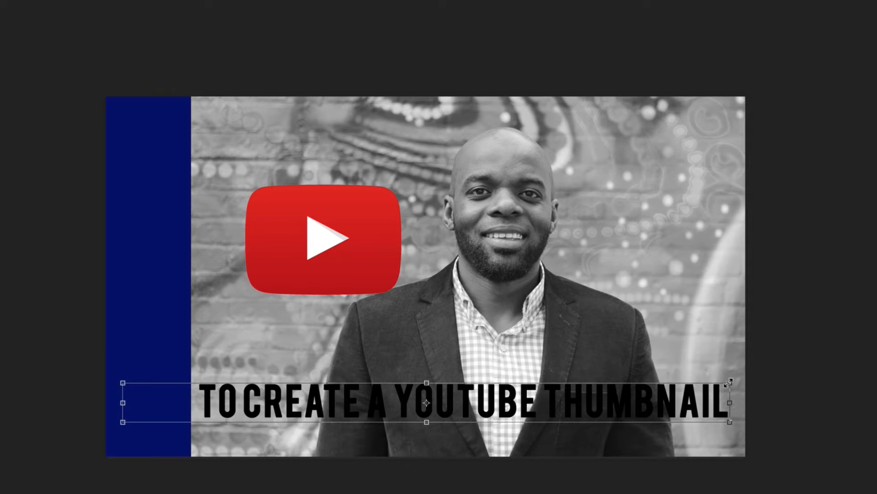
{"action": "left_click_drag", "start_coordinate": [729, 382], "coordinate": [610, 391]}
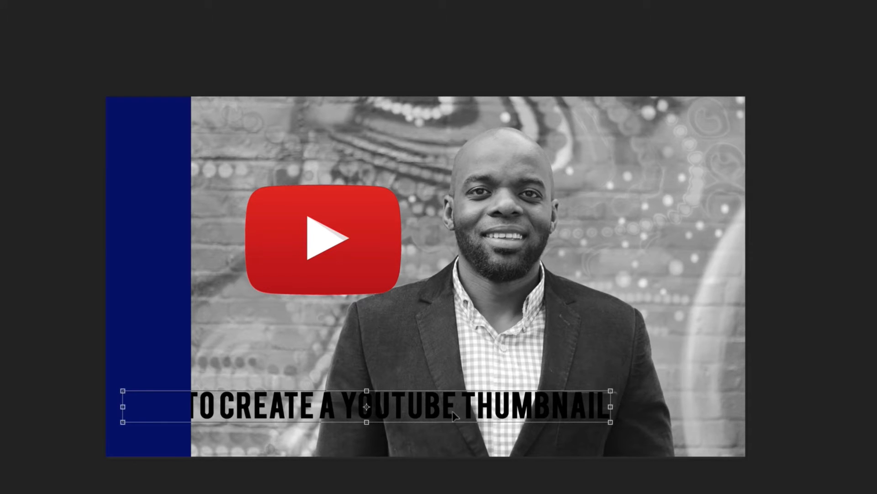
{"action": "left_click_drag", "start_coordinate": [445, 423], "coordinate": [539, 417]}
{"action": "key", "text": "Return"}
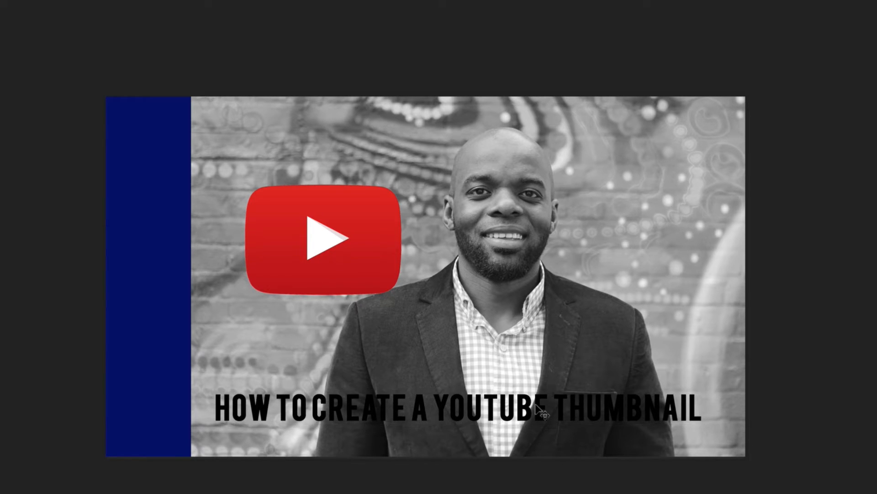
- Change the colour of the entire title text to white
{"action": "key", "text": "t"}
{"action": "left_click", "coordinate": [500, 407]}
{"action": "key", "text": "super+a"}
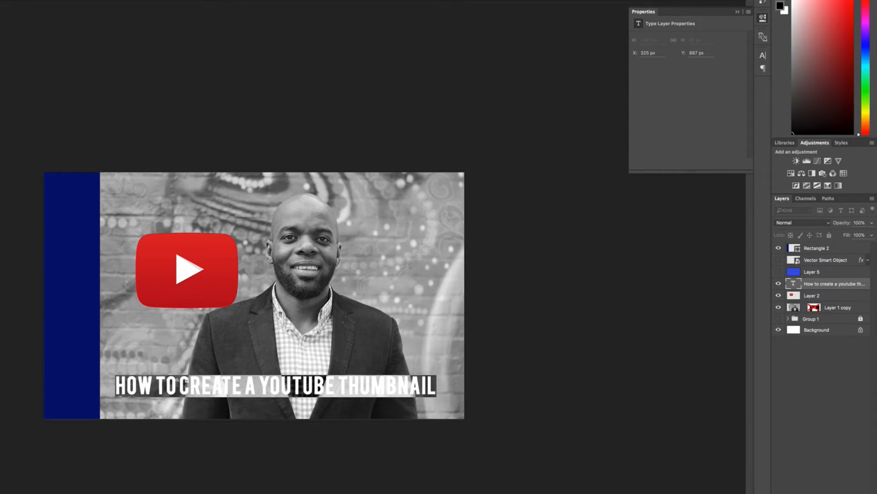
{"action": "triple_click", "coordinate": [175, 384]}
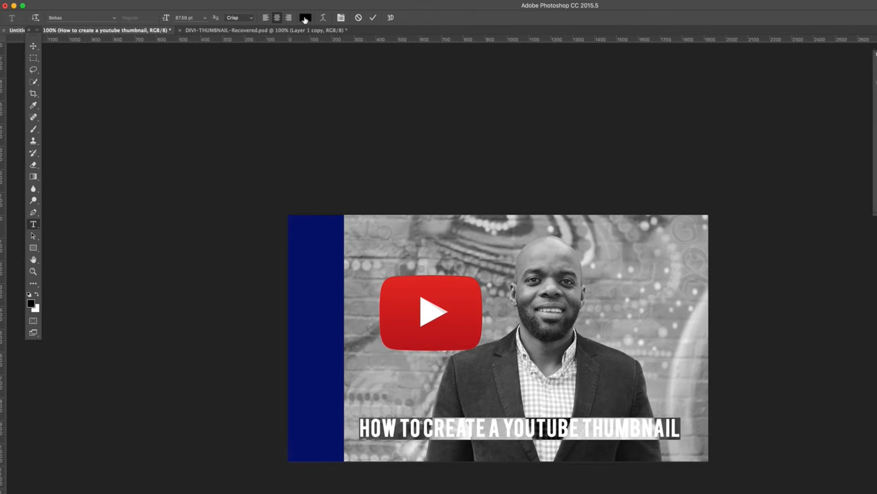
{"action": "left_click", "coordinate": [305, 19]}
{"action": "left_click_drag", "start_coordinate": [530, 356], "coordinate": [480, 336]}
{"action": "left_click", "coordinate": [691, 341]}
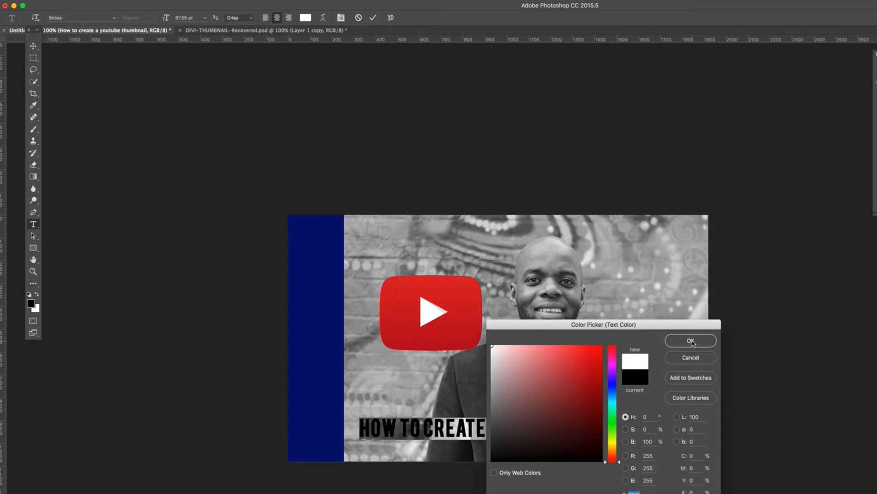
{"action": "left_click", "coordinate": [33, 45]}
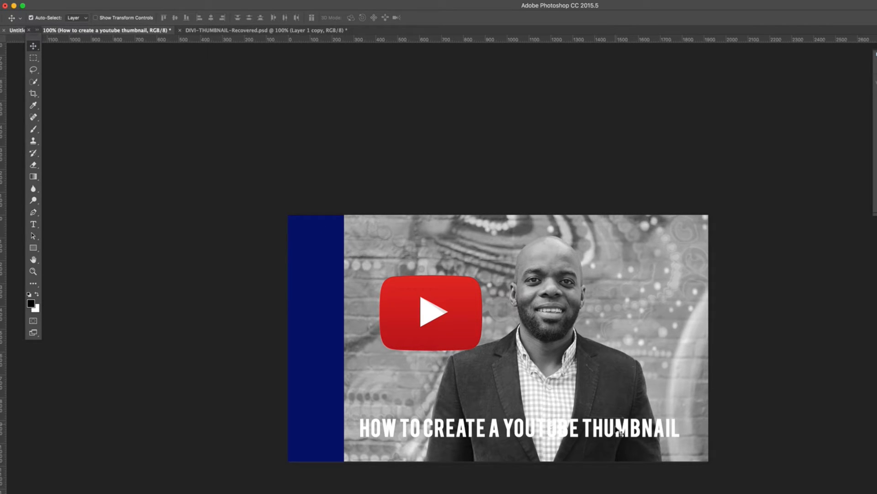
- Add a new layer above the portrait photo and draw a black-to-transparent gradient from the bottom edge up to the face
{"action": "left_click", "coordinate": [610, 374]}
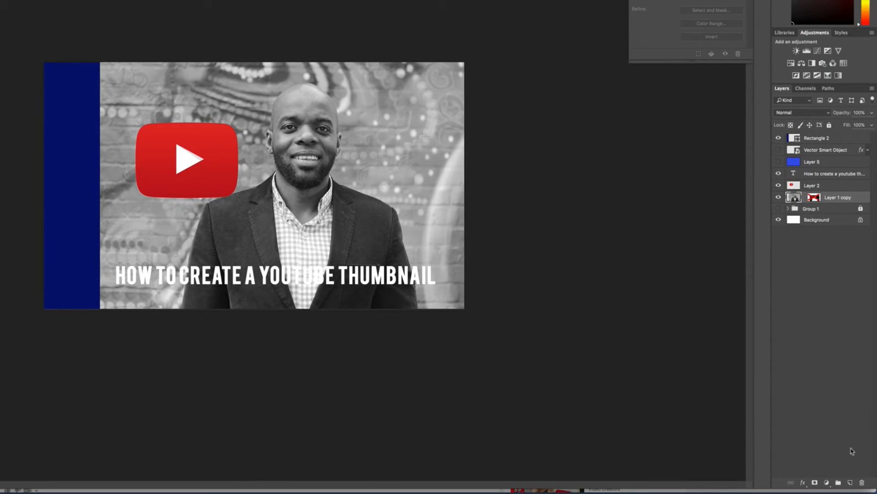
{"action": "left_click", "coordinate": [851, 482]}
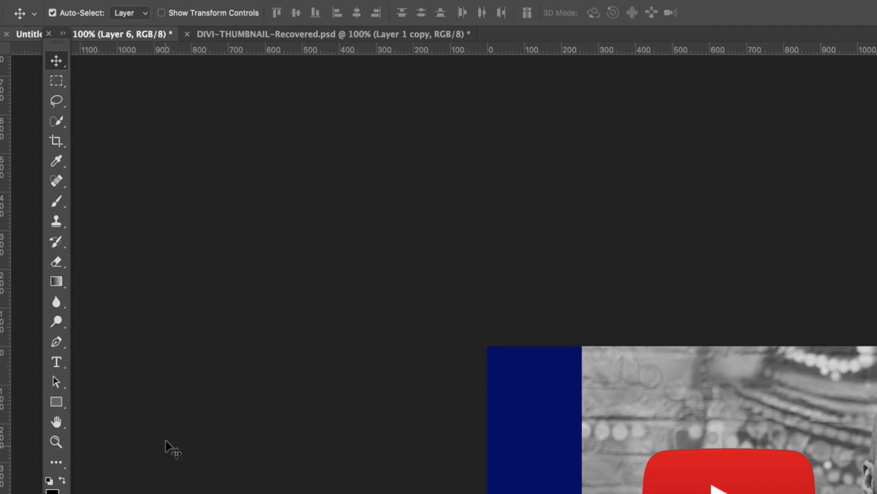
{"action": "key", "text": "g"}
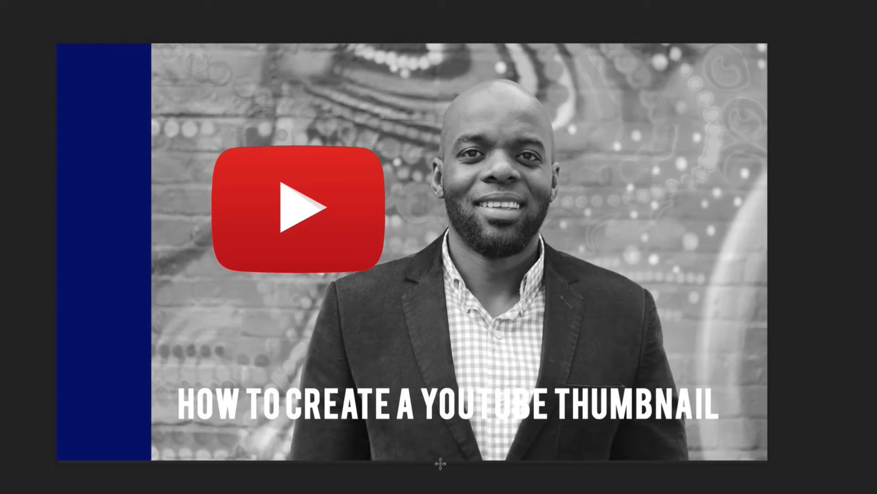
{"action": "left_click_drag", "start_coordinate": [440, 463], "coordinate": [477, 181]}
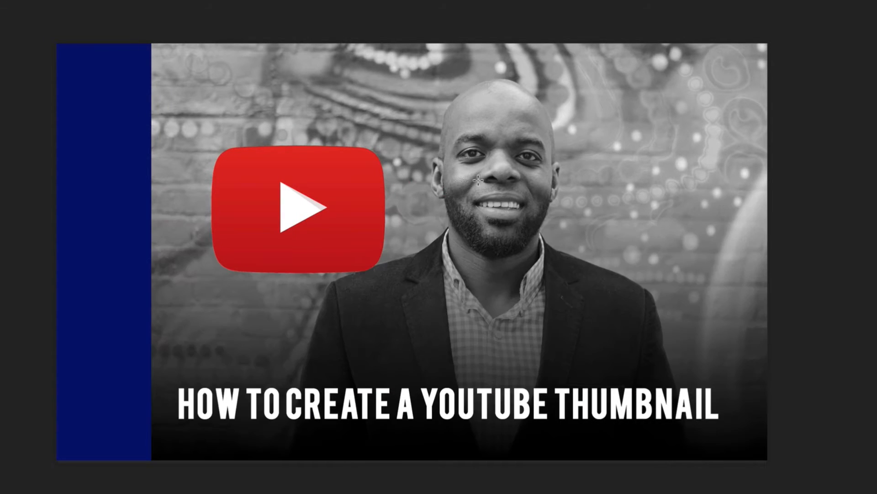